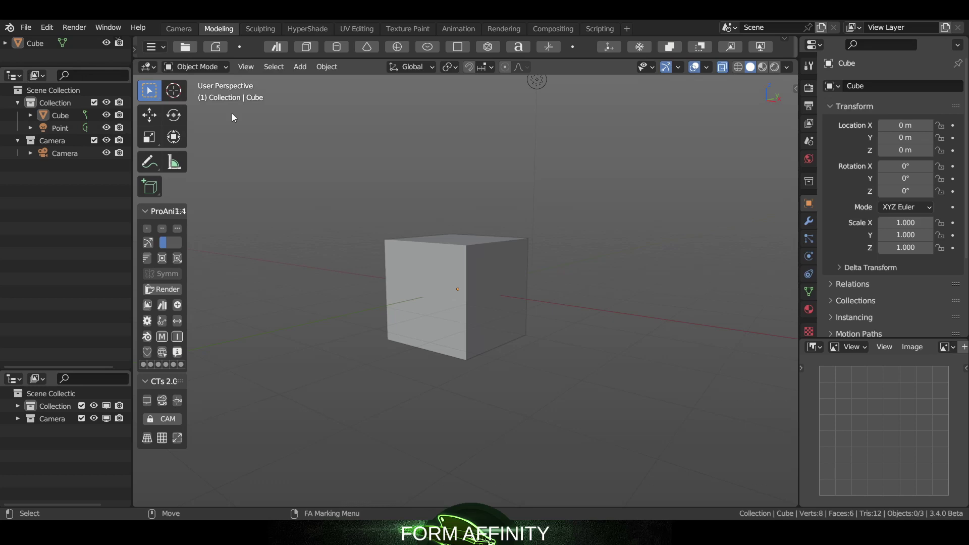
Step: Load the Animation tool shelf and show the timeline below the 3D viewport
{"action": "left_click", "coordinate": [159, 51]}
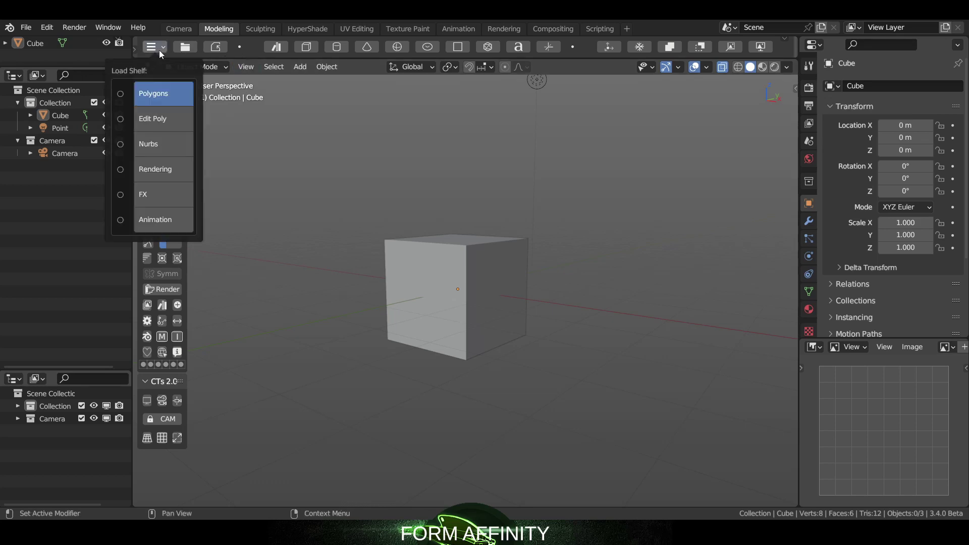
{"action": "left_click", "coordinate": [151, 219]}
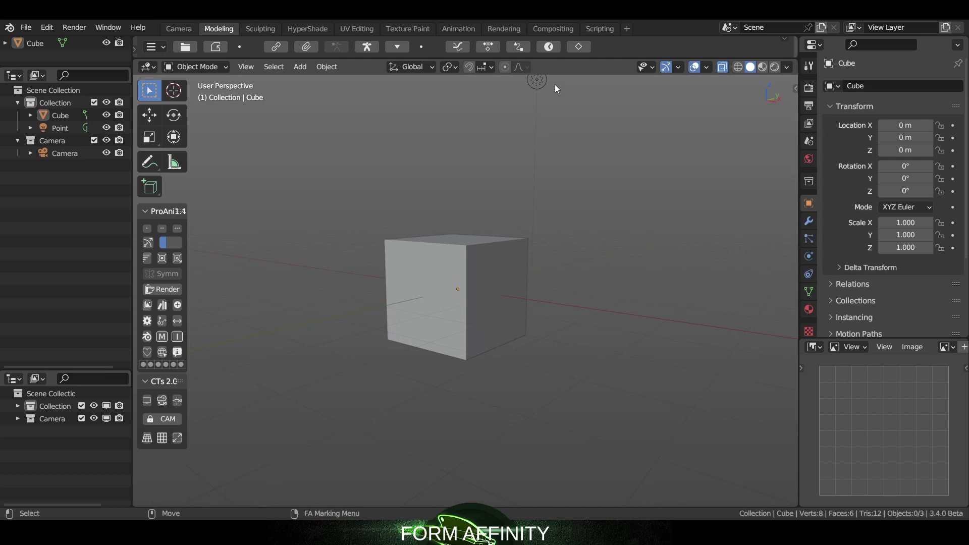
{"action": "left_click", "coordinate": [540, 47]}
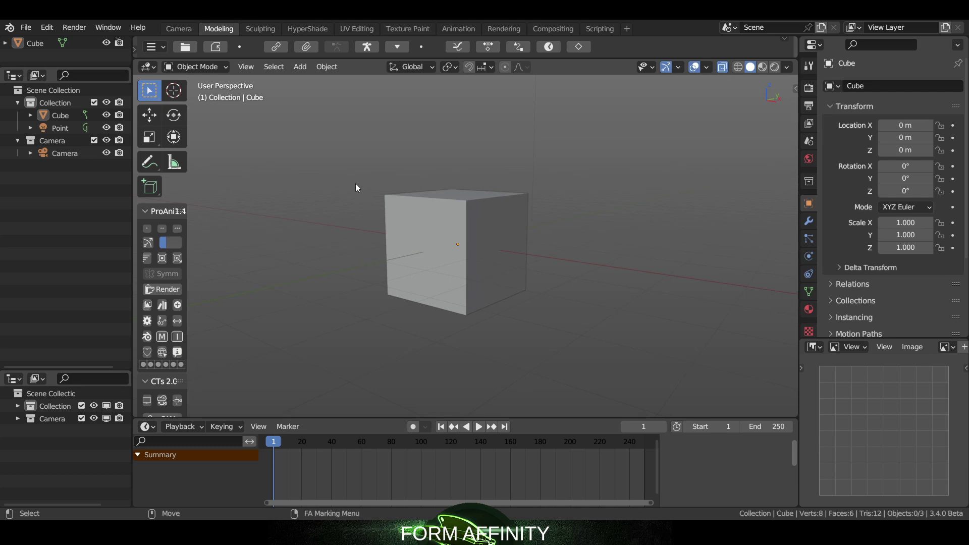
Step: Keyframe the cube at frame 1, and again at frame 134 after moving it to about X -5.95 m, Y 5.69 m
{"action": "left_click", "coordinate": [455, 222]}
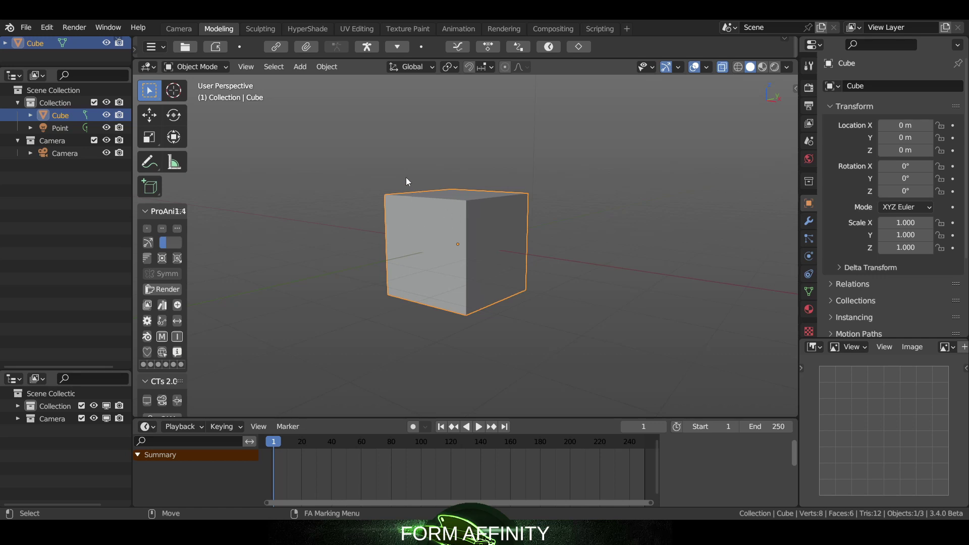
{"action": "key", "text": "i"}
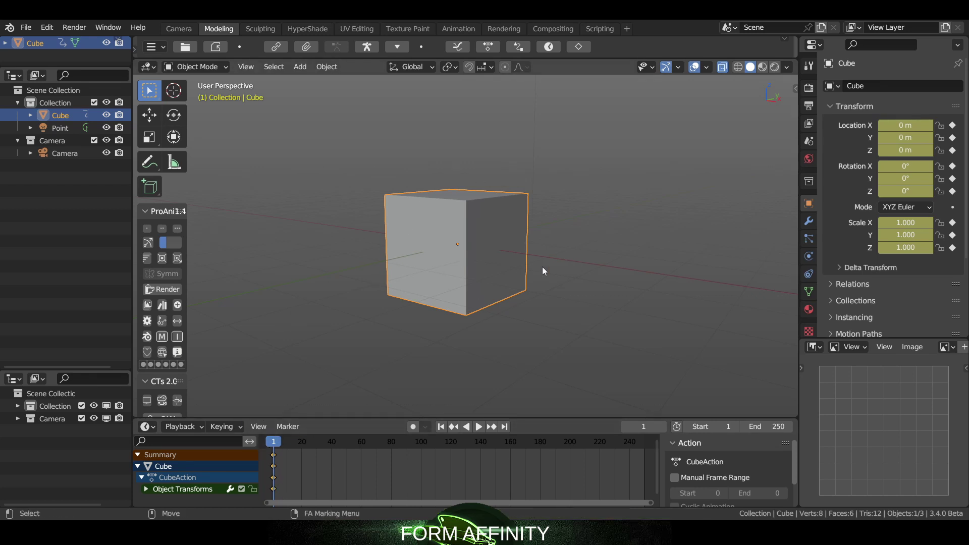
{"action": "key", "text": "space"}
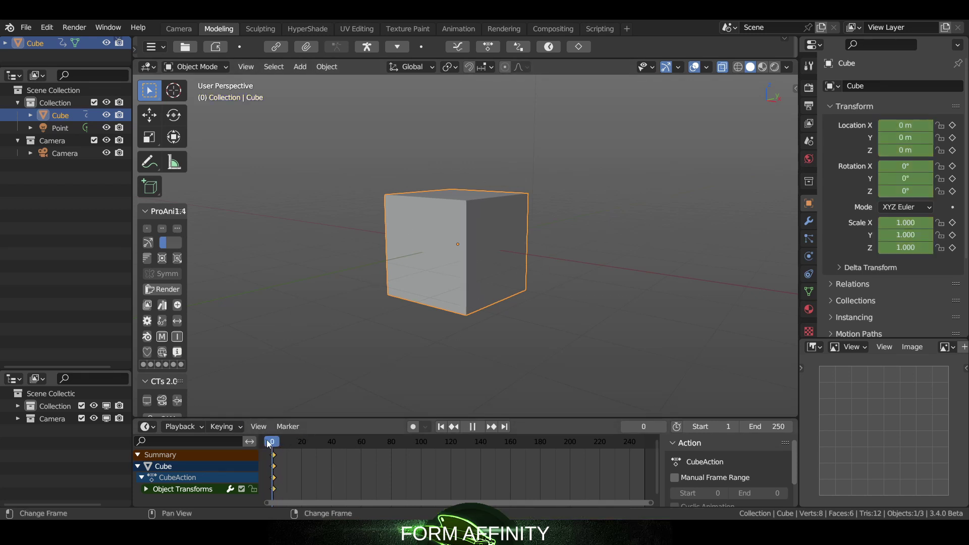
{"action": "key", "text": "space"}
{"action": "key", "text": "shift+space"}
{"action": "key", "text": "g"}
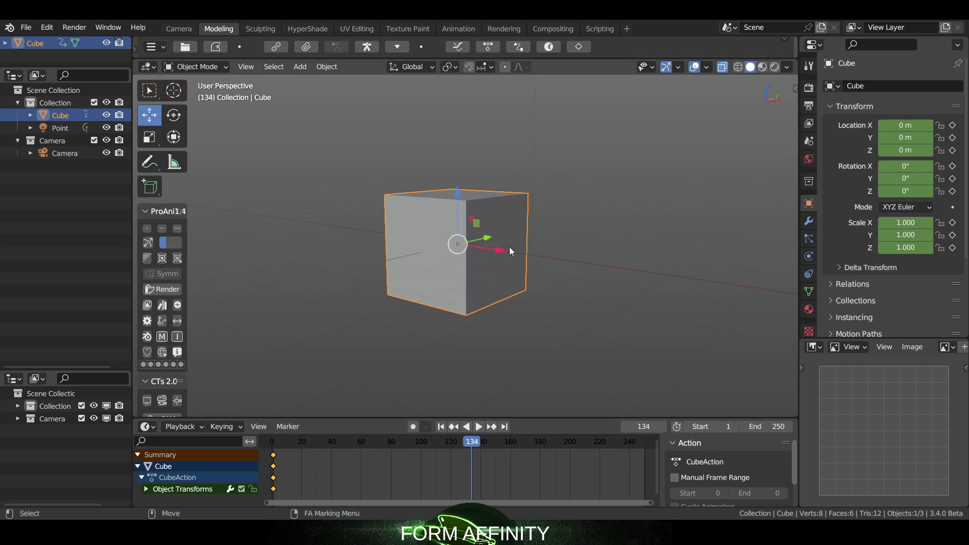
{"action": "left_click_drag", "start_coordinate": [507, 251], "coordinate": [472, 208]}
{"action": "left_click", "coordinate": [334, 224]}
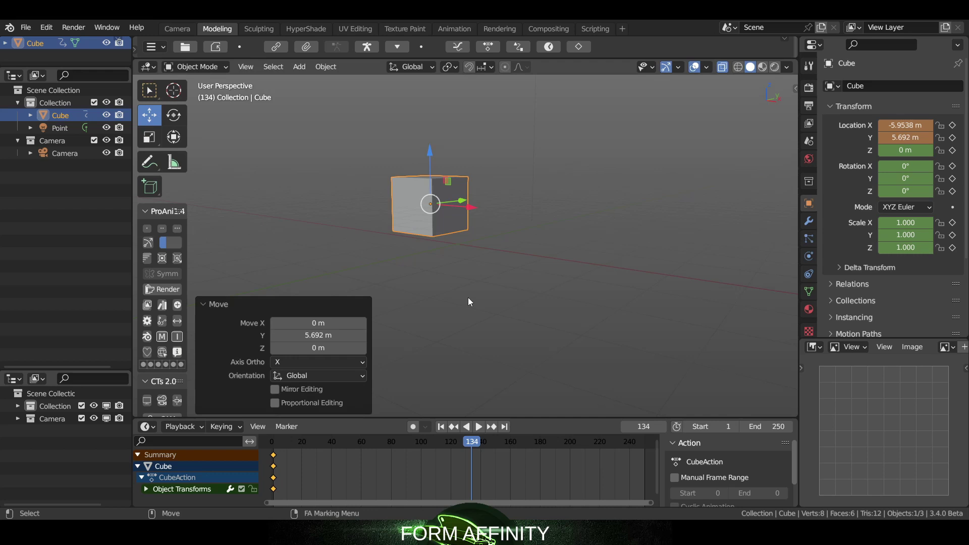
{"action": "key", "text": "i"}
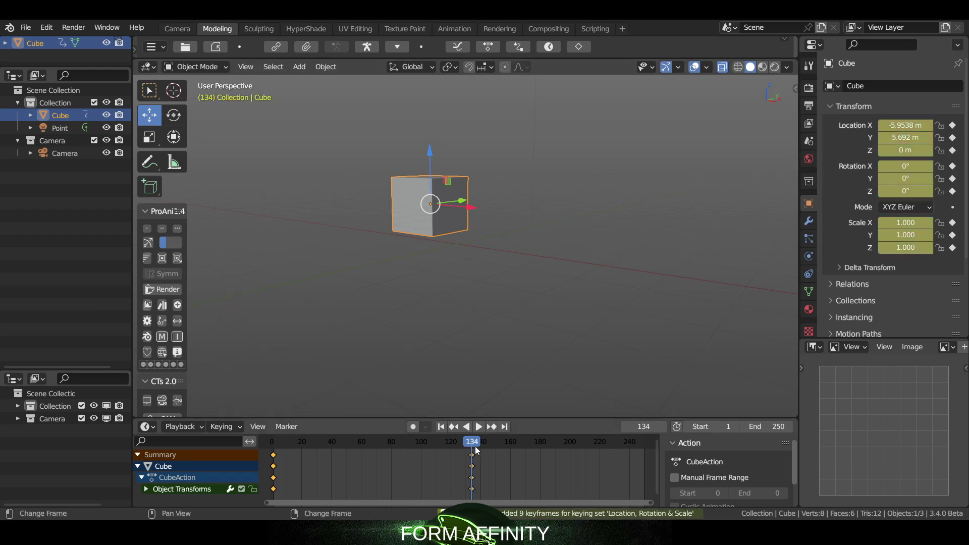
Step: Insert an in-between keyframe for the cube's location, rotation and scale at frame 74
{"action": "key", "text": "space"}
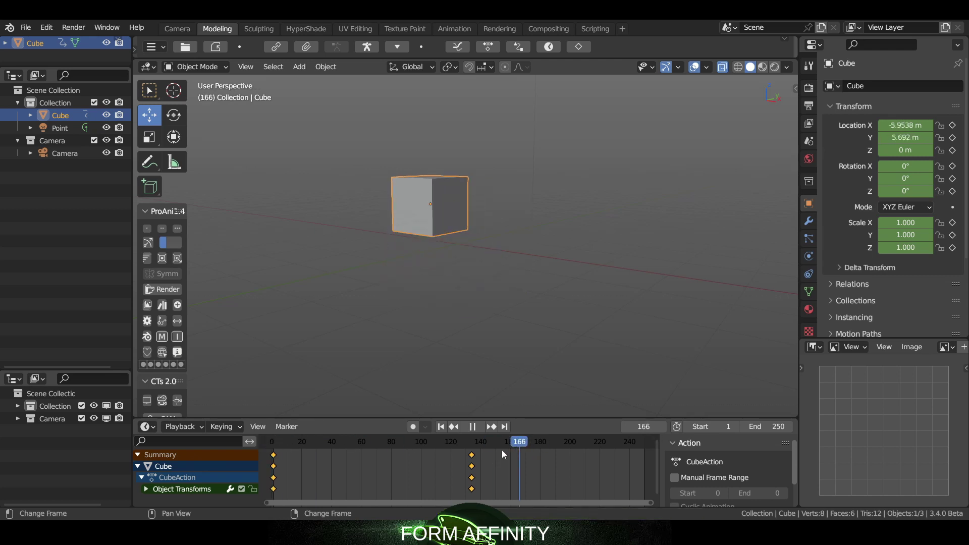
{"action": "key", "text": "space"}
{"action": "key", "text": "w"}
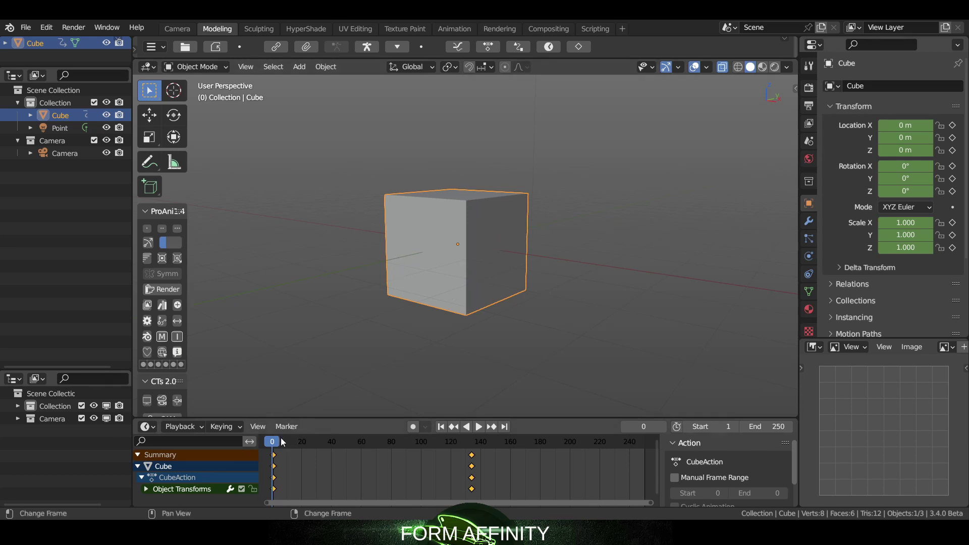
{"action": "left_click_drag", "start_coordinate": [281, 437], "coordinate": [383, 443]}
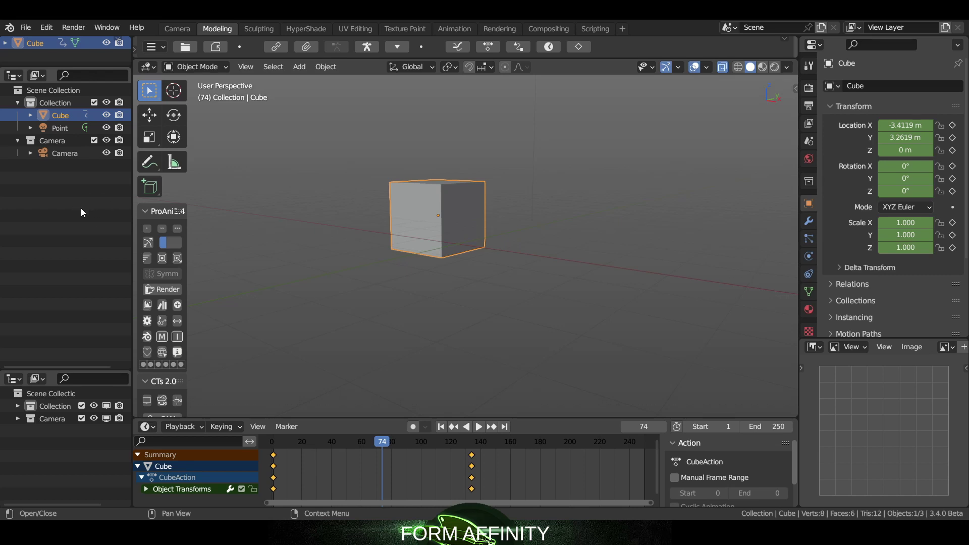
{"action": "key", "text": "i"}
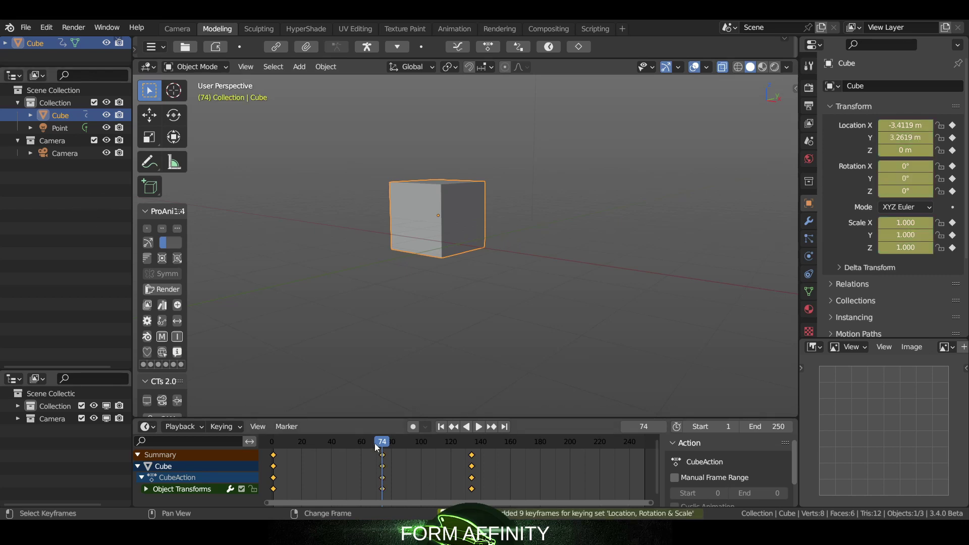
Step: Move the cube to about X -1.00 m, Y 9.05 m at frame 194 and keyframe its transforms there
{"action": "left_click", "coordinate": [335, 446]}
{"action": "key", "text": "space"}
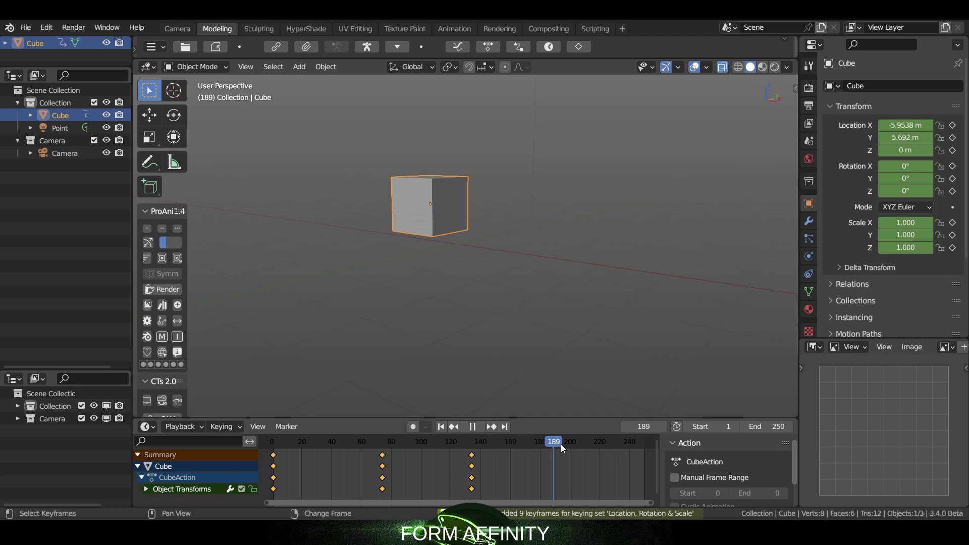
{"action": "key", "text": "space"}
{"action": "key", "text": "shift+space"}
{"action": "key", "text": "g"}
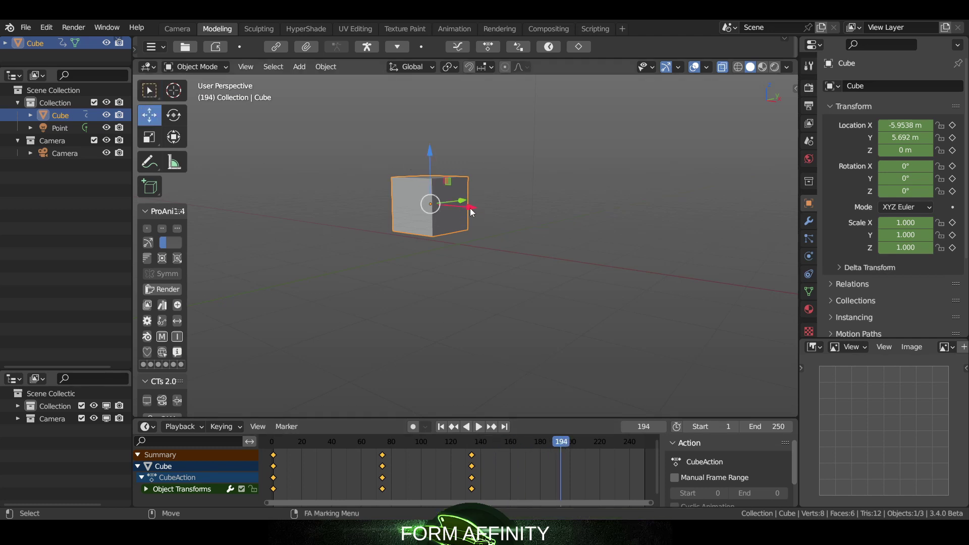
{"action": "left_click_drag", "start_coordinate": [469, 211], "coordinate": [616, 201]}
{"action": "key", "text": "w"}
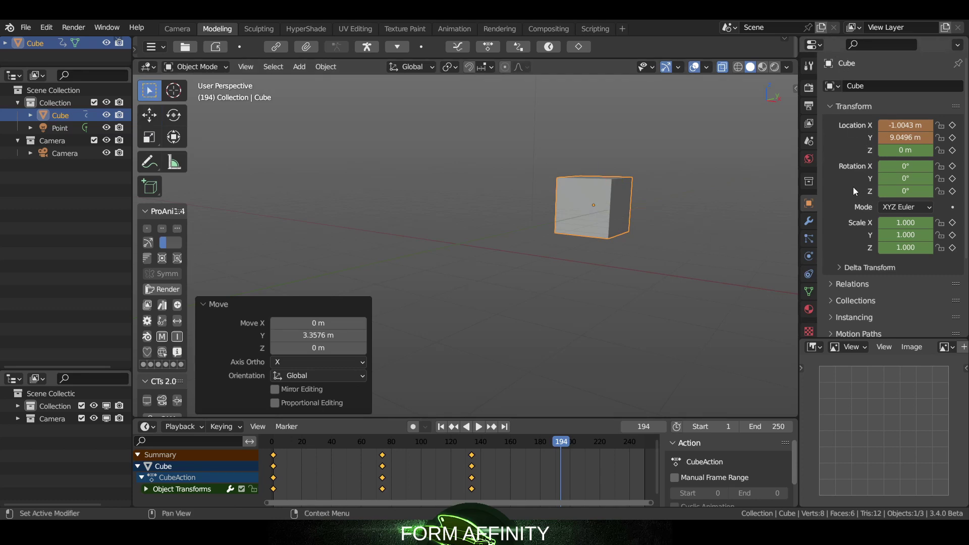
{"action": "key", "text": "i"}
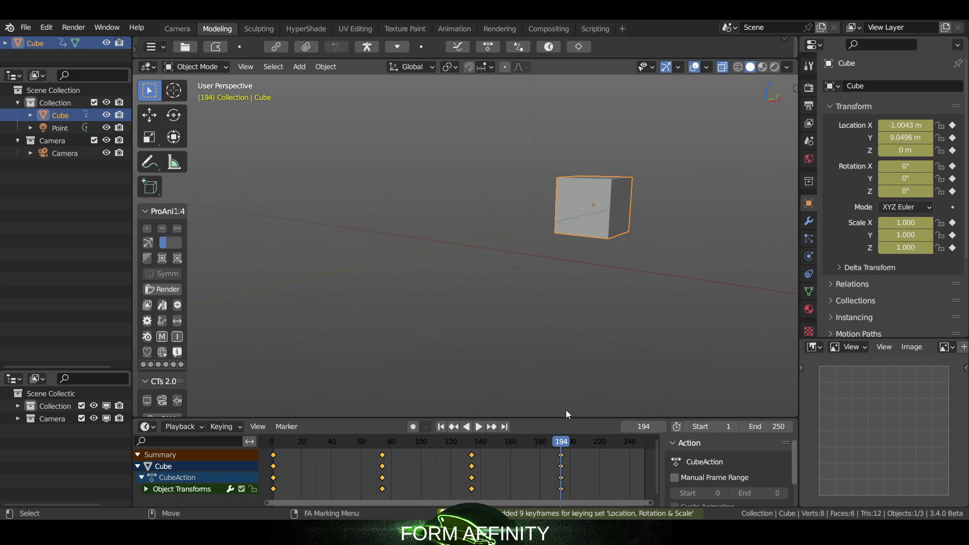
Step: Play the cube animation in reverse and return to frame 0
{"action": "left_click", "coordinate": [466, 427]}
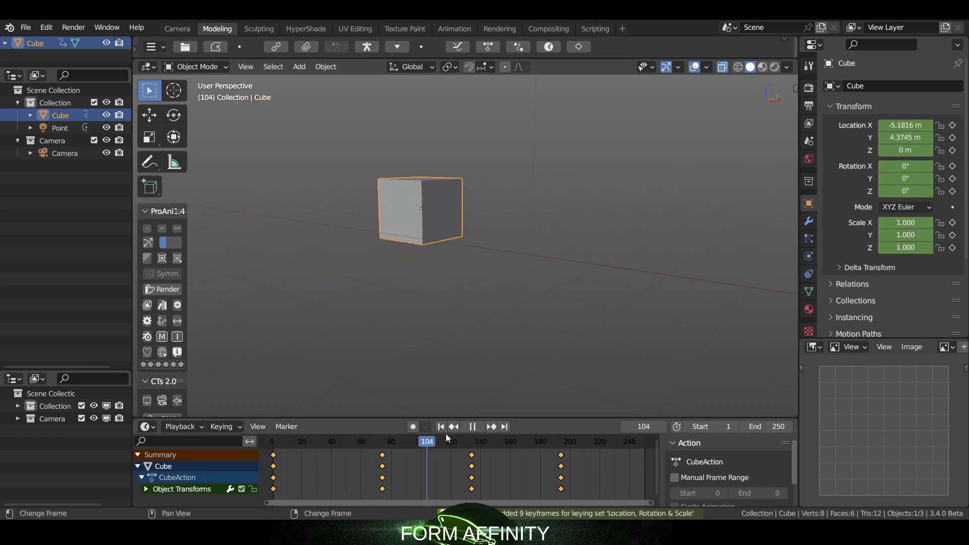
{"action": "left_click_drag", "start_coordinate": [446, 434], "coordinate": [272, 435]}
{"action": "key", "text": "space"}
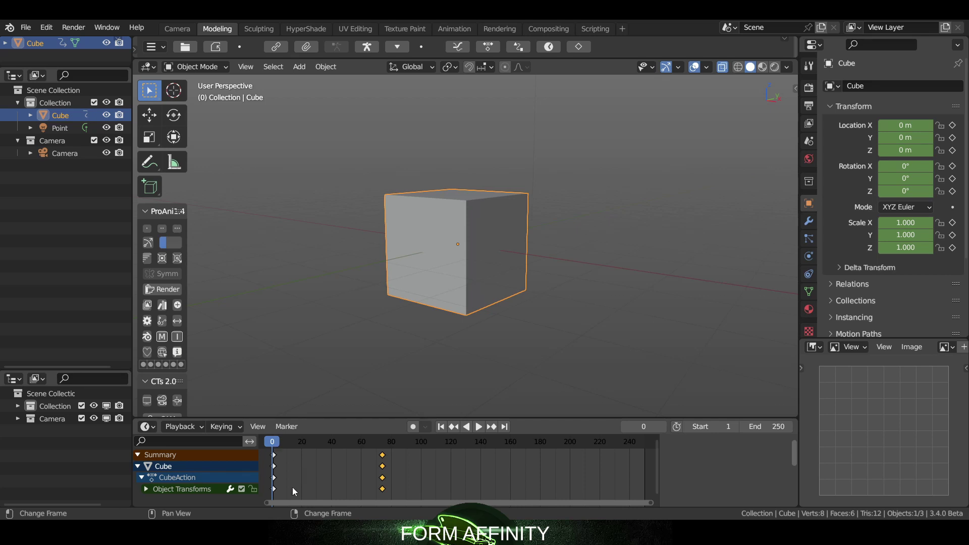
Step: Duplicate the cube's first keyframe to about frame 158 and scrub the timeline to preview the motion
{"action": "left_click_drag", "start_coordinate": [291, 489], "coordinate": [272, 442]}
{"action": "key", "text": "shift+d"}
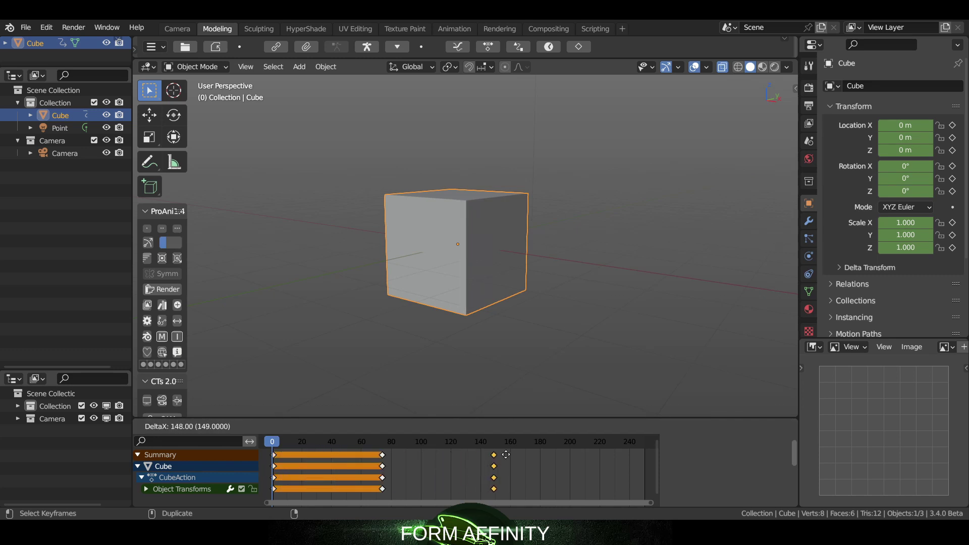
{"action": "left_click", "coordinate": [519, 450]}
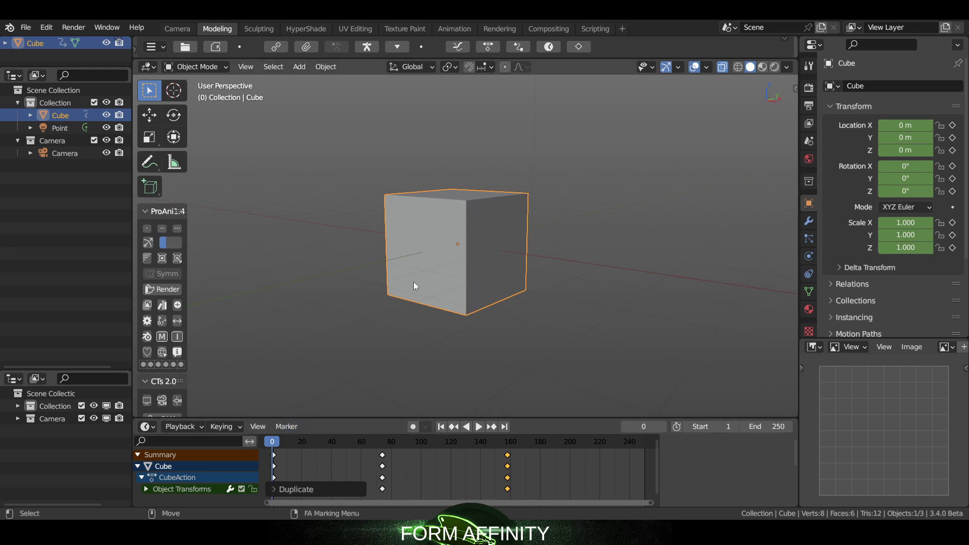
{"action": "key", "text": "space"}
{"action": "left_click_drag", "start_coordinate": [292, 442], "coordinate": [502, 440]}
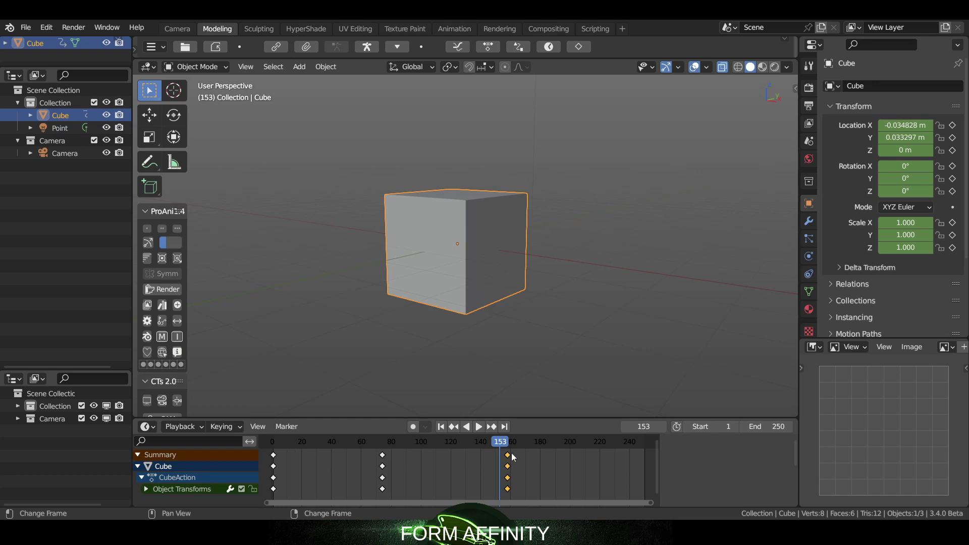
Step: Duplicate the cube's frame 74 keyframe to about frame 186 and scrub through the animation
{"action": "left_click_drag", "start_coordinate": [500, 444], "coordinate": [372, 450]}
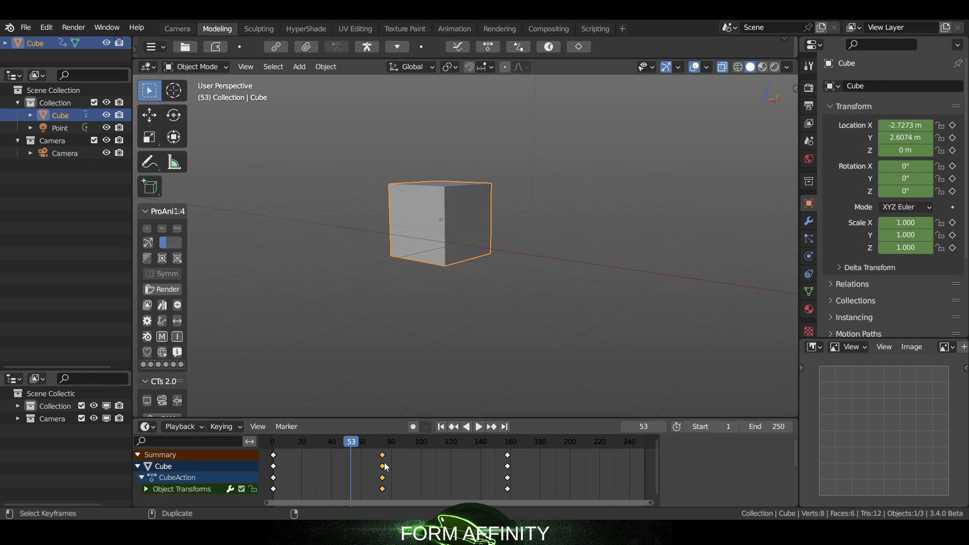
{"action": "key", "text": "shift+d"}
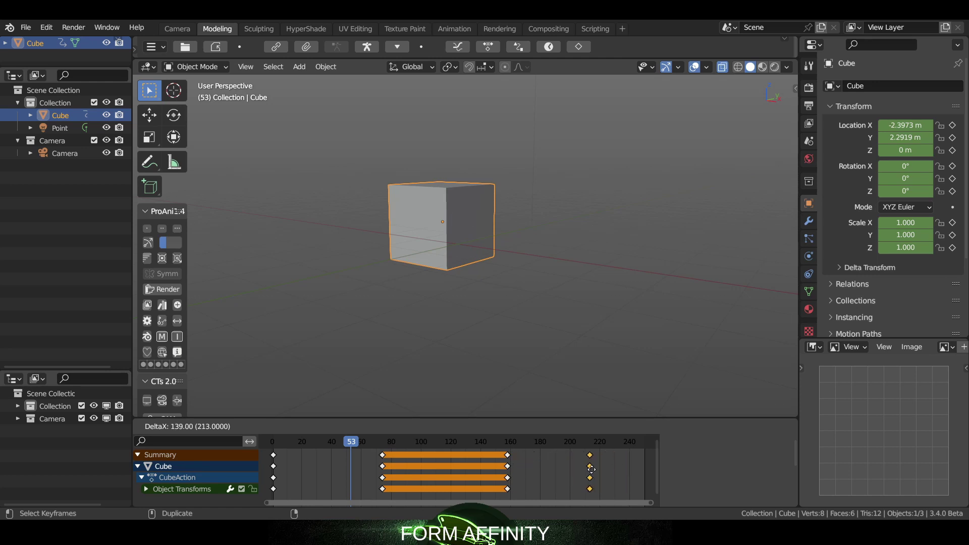
{"action": "left_click", "coordinate": [552, 467]}
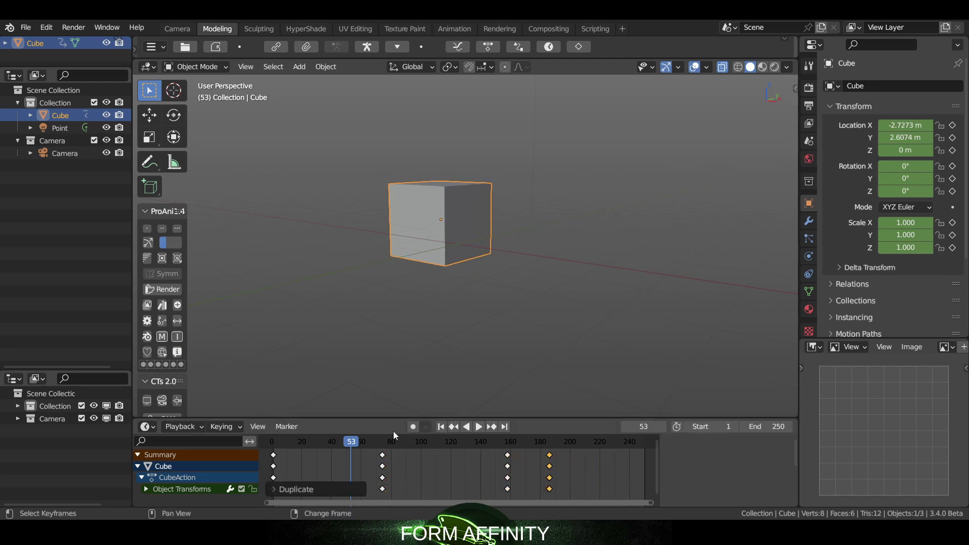
{"action": "left_click_drag", "start_coordinate": [351, 444], "coordinate": [431, 433]}
{"action": "key", "text": "Escape"}
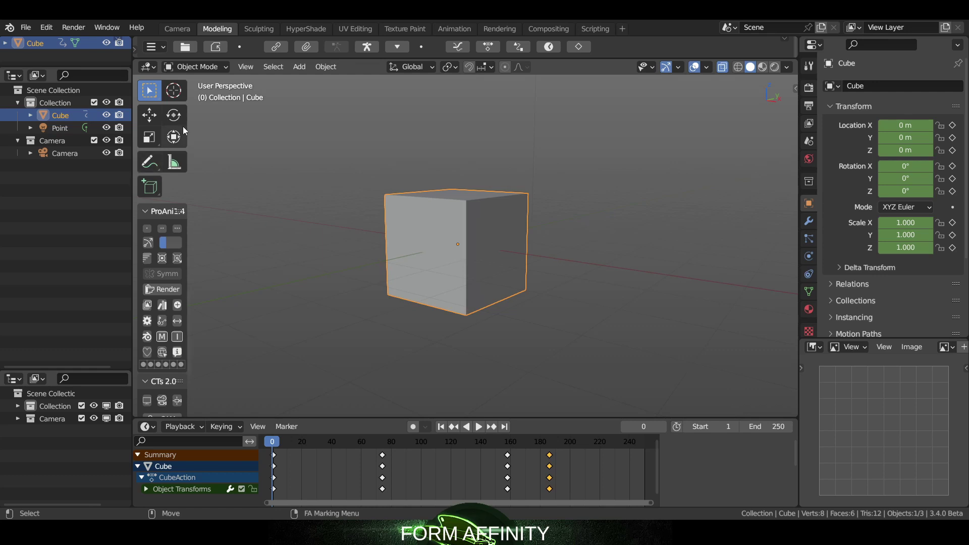
Step: Open the Graph Editor in a separate window and select the cube's curve keyframes at frame 74
{"action": "left_click", "coordinate": [458, 47]}
{"action": "left_click_drag", "start_coordinate": [399, 29], "coordinate": [396, 80]}
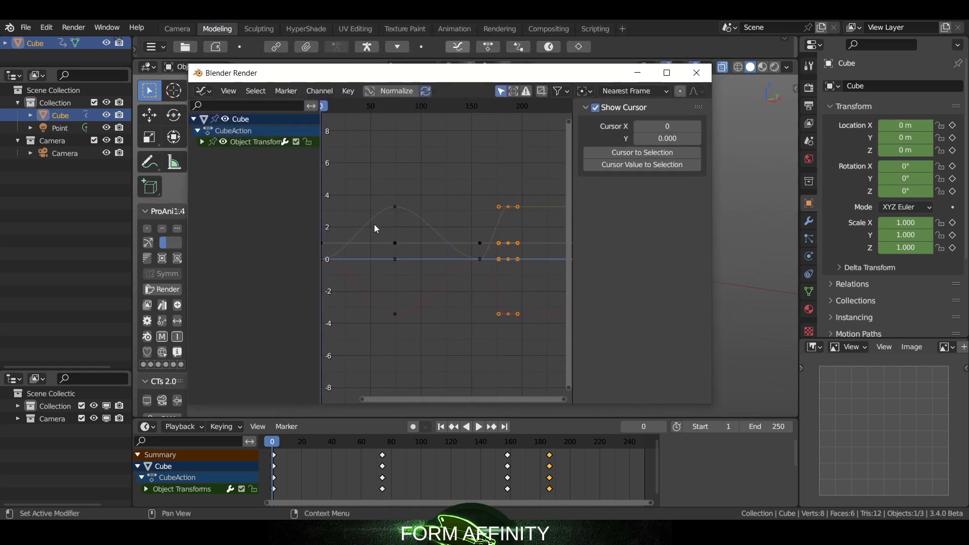
{"action": "left_click_drag", "start_coordinate": [353, 160], "coordinate": [529, 341]}
{"action": "left_click_drag", "start_coordinate": [360, 153], "coordinate": [459, 356]}
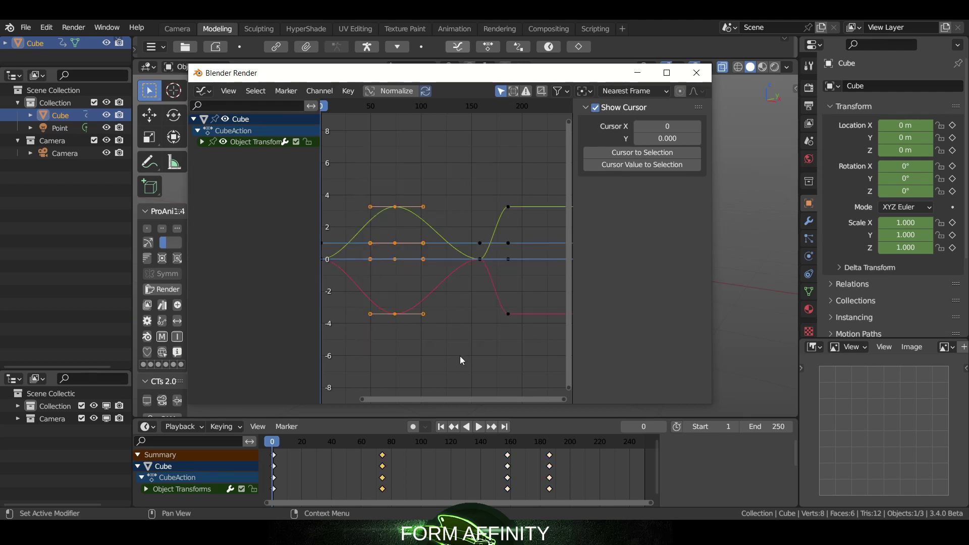
{"action": "left_click_drag", "start_coordinate": [453, 148], "coordinate": [537, 345]}
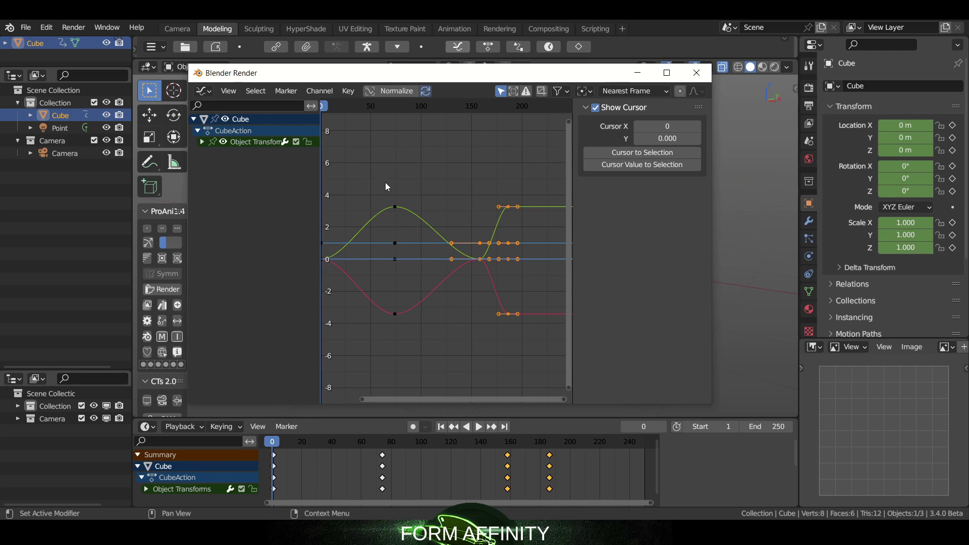
{"action": "left_click_drag", "start_coordinate": [368, 145], "coordinate": [449, 355]}
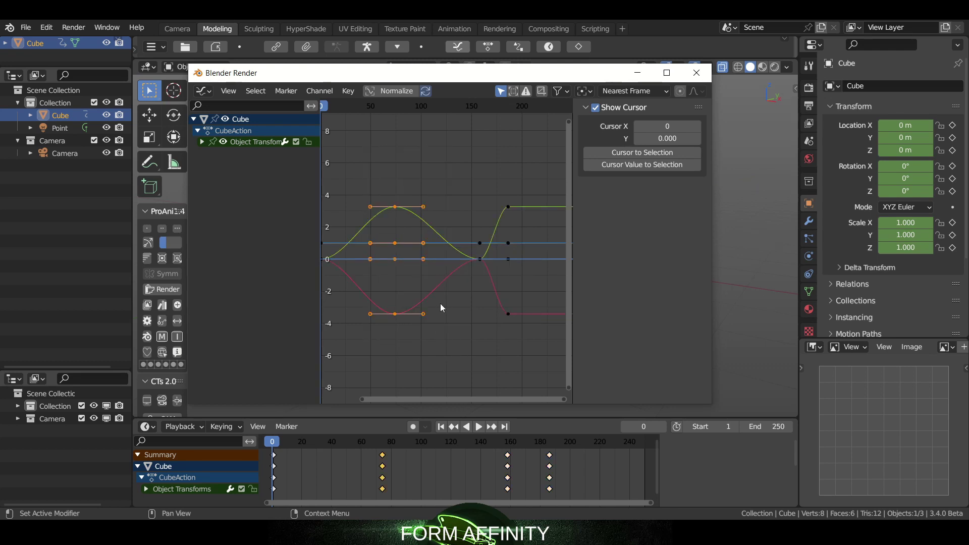
Step: Insert a keyframe at frame 132 on the cube's curves and delete it again
{"action": "left_click_drag", "start_coordinate": [325, 110], "coordinate": [455, 108]}
{"action": "left_click", "coordinate": [426, 131]}
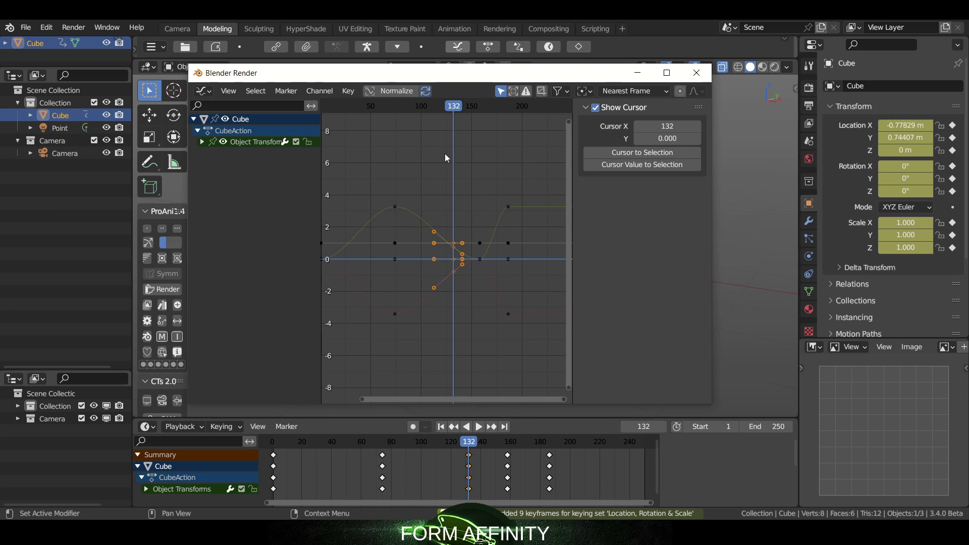
{"action": "key", "text": "Delete"}
Step: Insert a keyframe on all of the cube's transform curves at frame 112 and deselect it
{"action": "left_click_drag", "start_coordinate": [455, 120], "coordinate": [435, 114]}
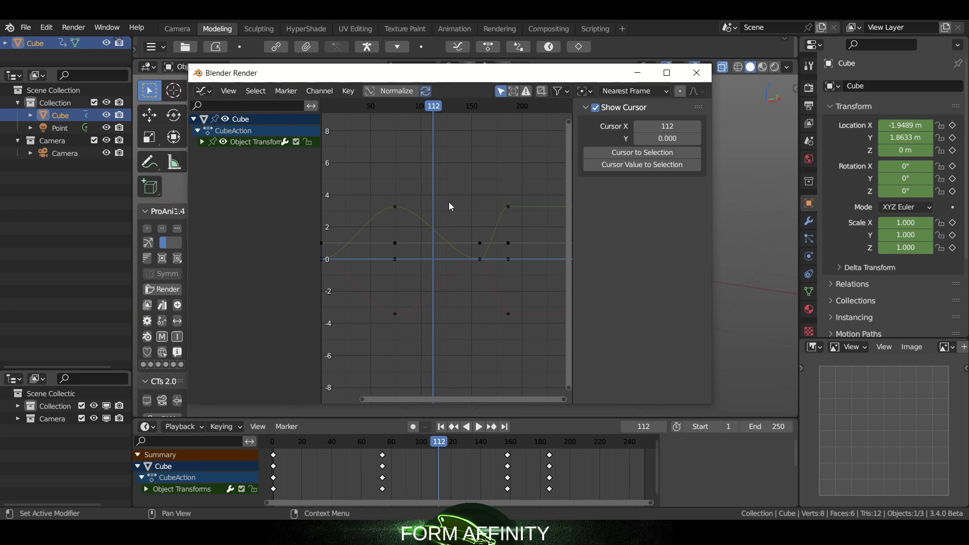
{"action": "key", "text": "i"}
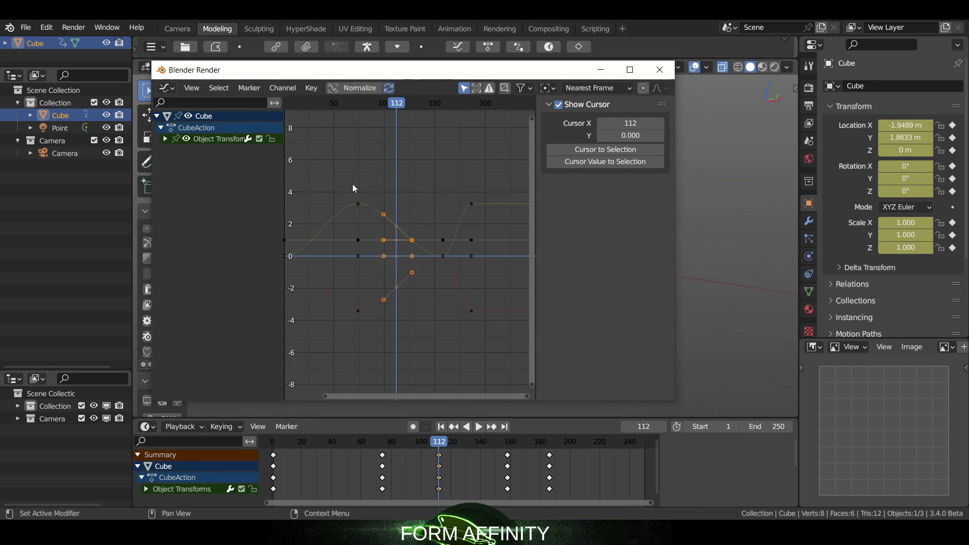
{"action": "left_click", "coordinate": [348, 175]}
Step: Select the cube's curve keyframes at frame 186 and move them to about frame 179 with slightly lower values
{"action": "left_click_drag", "start_coordinate": [459, 158], "coordinate": [489, 345]}
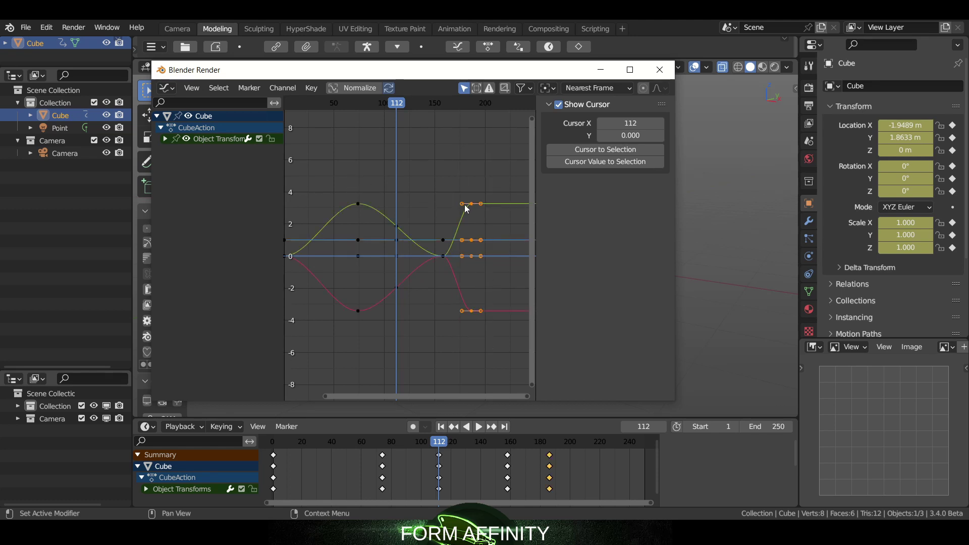
{"action": "key", "text": "g"}
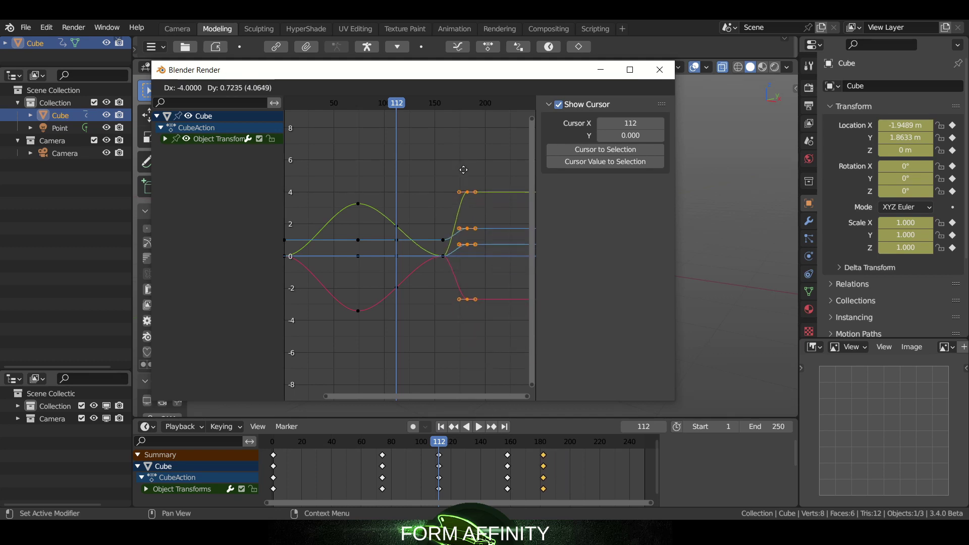
{"action": "left_click", "coordinate": [461, 196]}
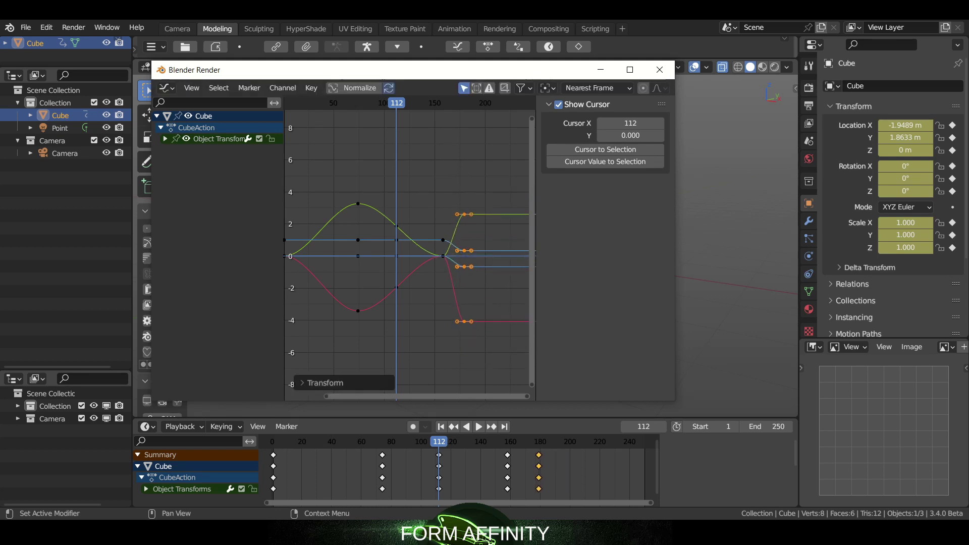
Step: Rotate the cube's last set of curve keyframes clockwise by about 7.5° and scale them up slightly
{"action": "key", "text": "r"}
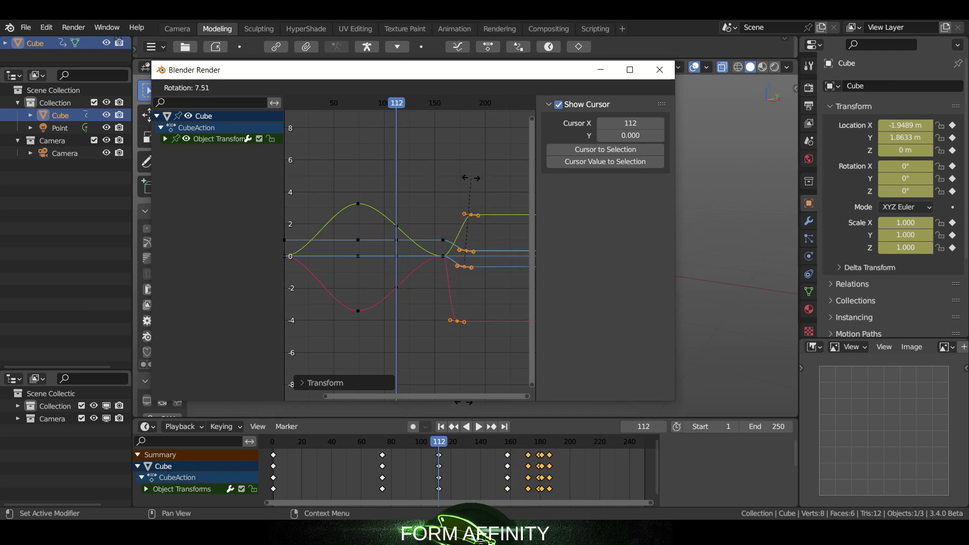
{"action": "left_click", "coordinate": [471, 182]}
{"action": "key", "text": "s"}
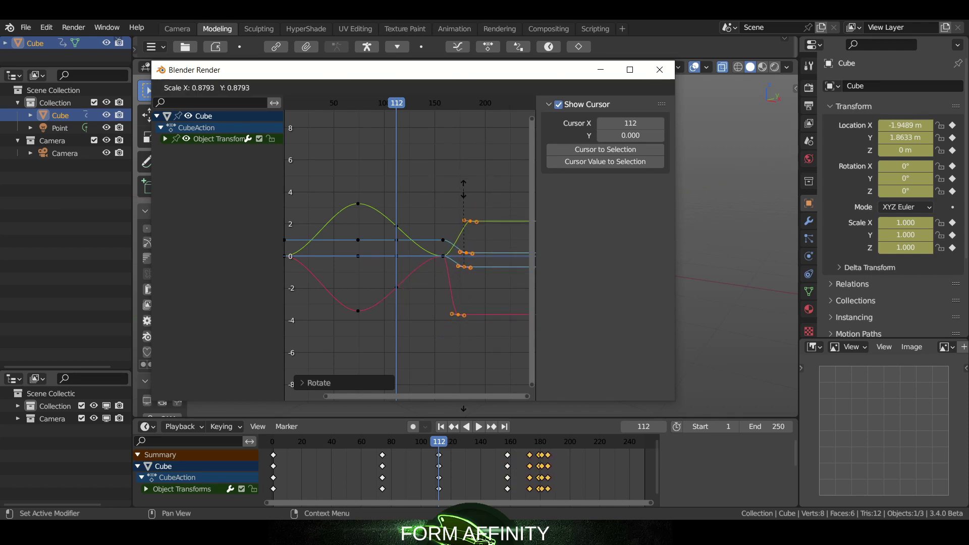
{"action": "left_click", "coordinate": [458, 189]}
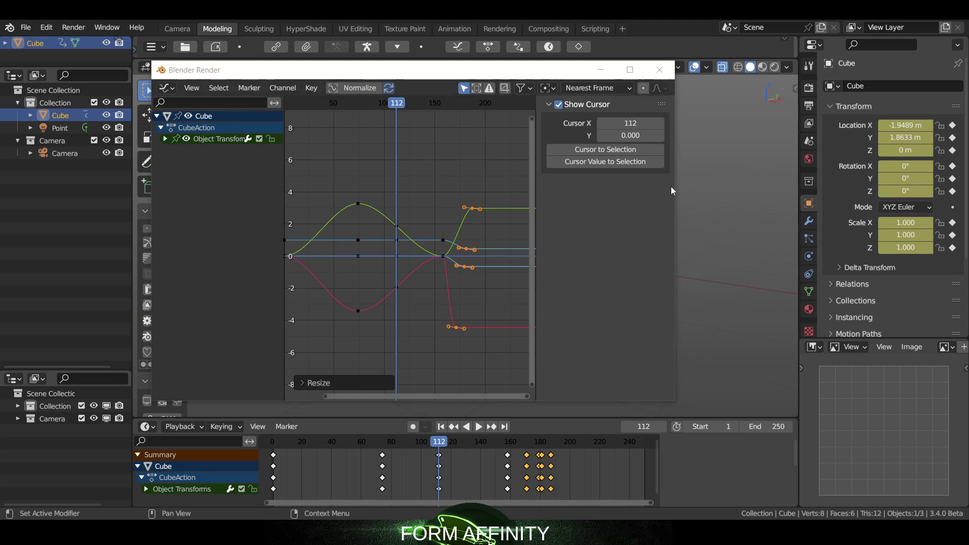
Step: Close the separate Graph Editor window and deselect the cube in the 3D scene
{"action": "left_click", "coordinate": [630, 74]}
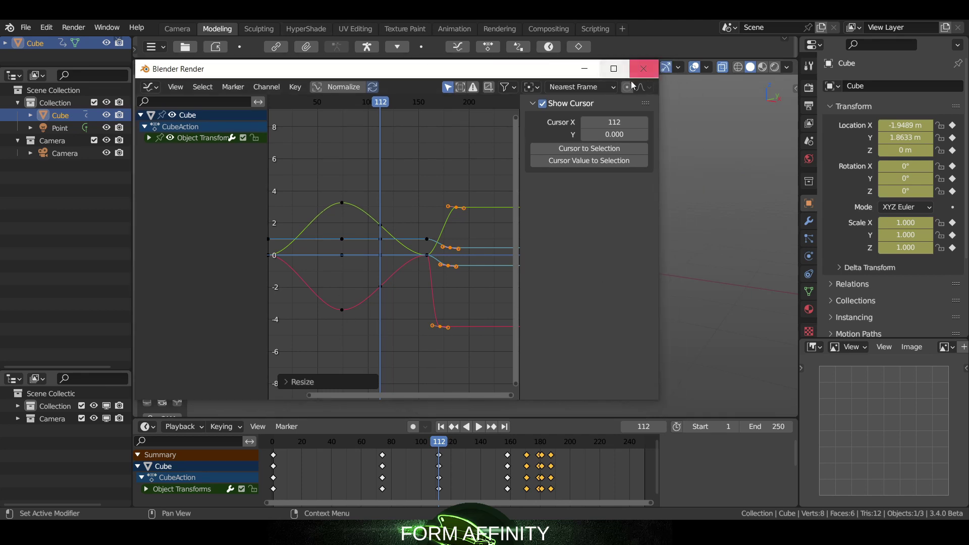
{"action": "left_click", "coordinate": [517, 71]}
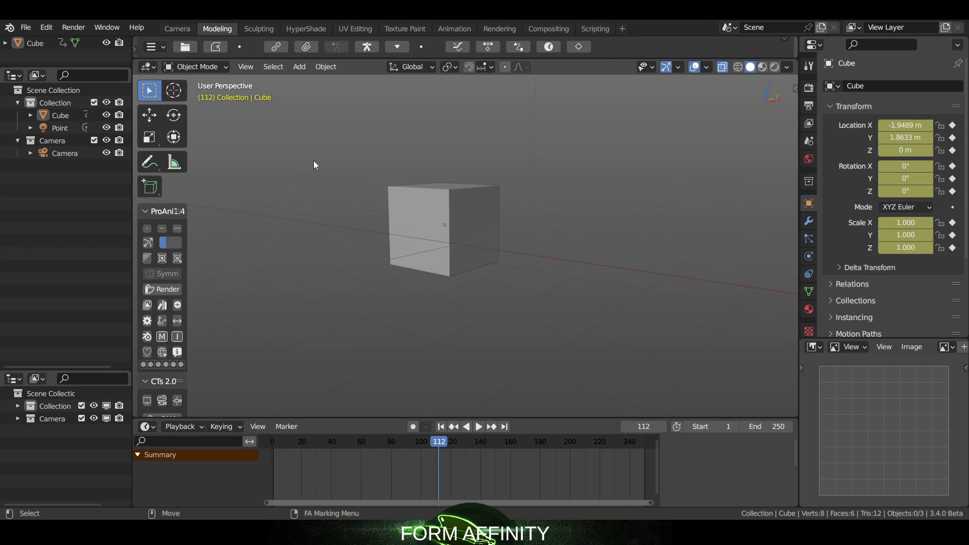